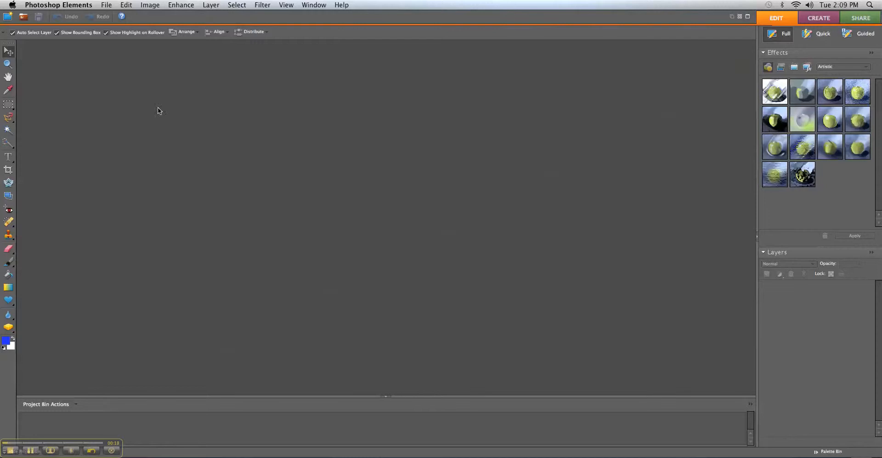
- Open the photo DSC_0007.jpg after previewing neighbouring shots, and enlarge its document window to fill the workspace
click(106, 5)
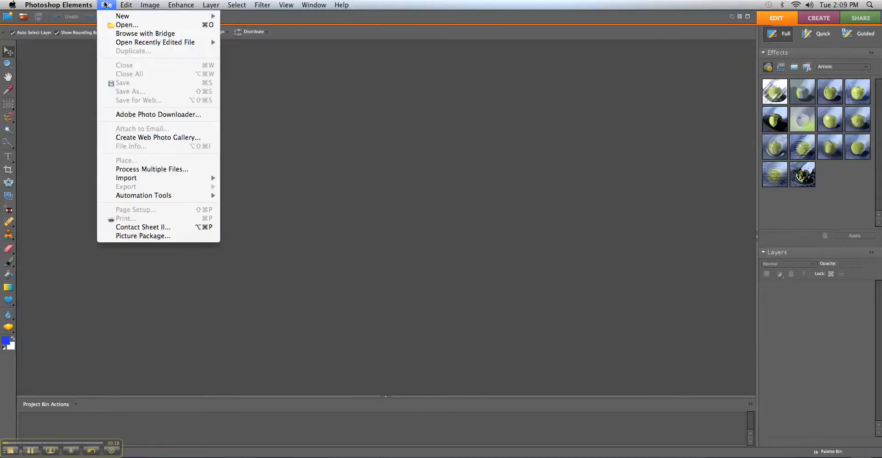
click(120, 24)
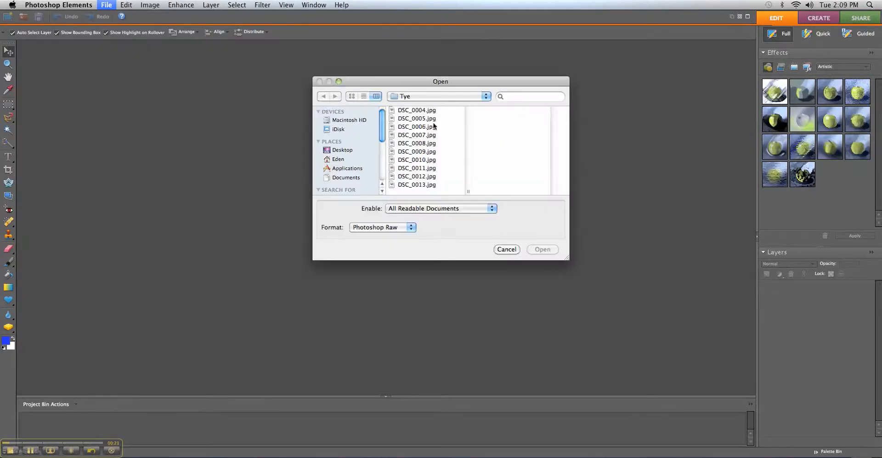
click(434, 176)
click(431, 153)
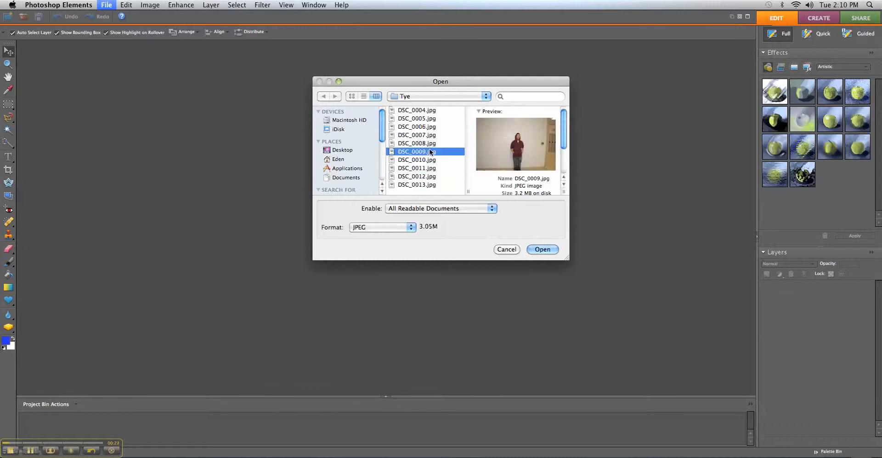
key(Up)
key(Up)
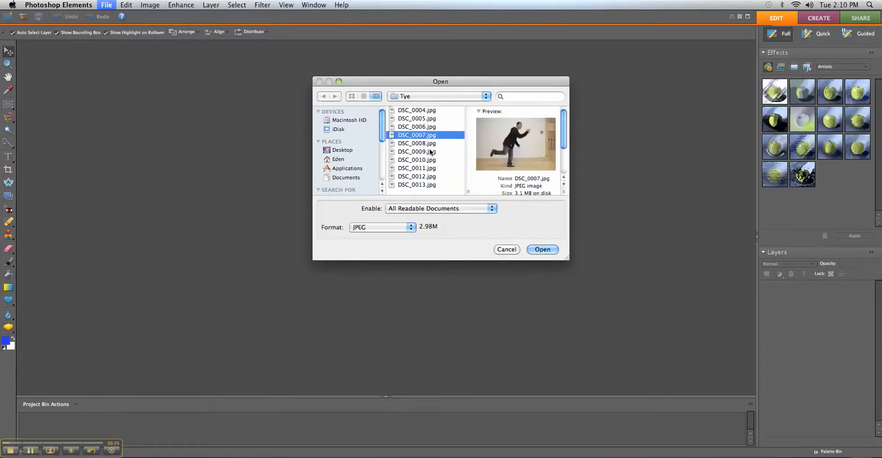
key(Up)
key(Down)
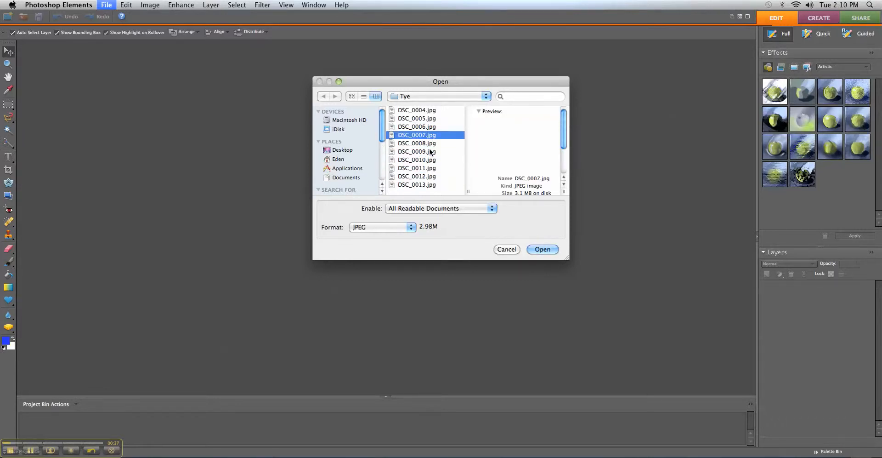
click(540, 249)
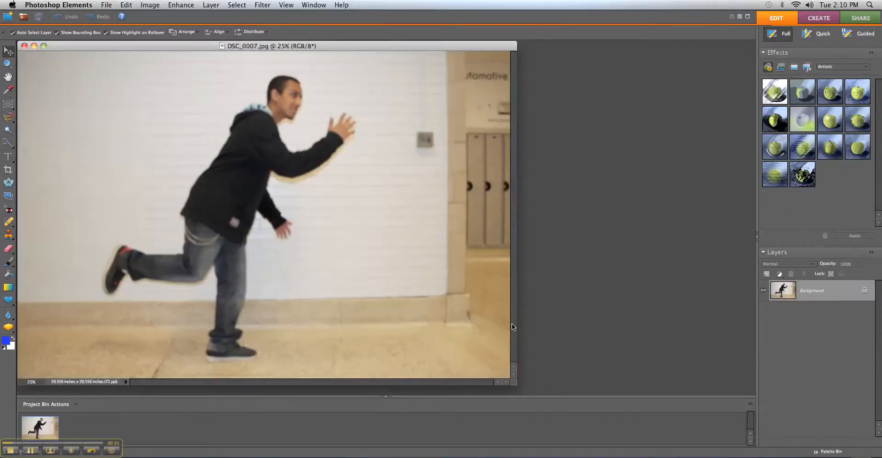
drag(514, 382, 756, 394)
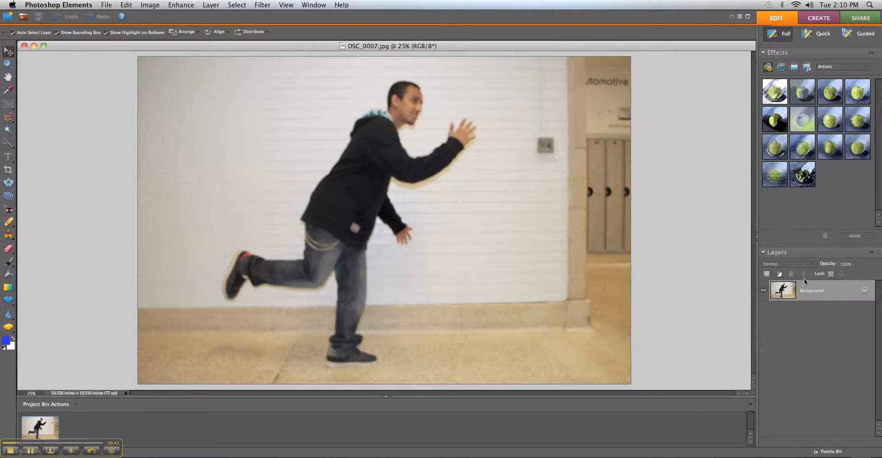
- Add a Brightness/Contrast adjustment layer with brightness +42 and contrast +29
click(780, 274)
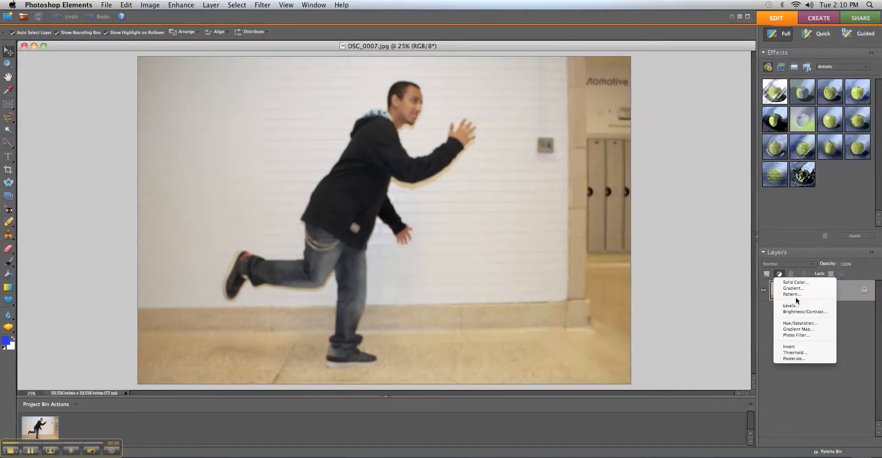
click(797, 312)
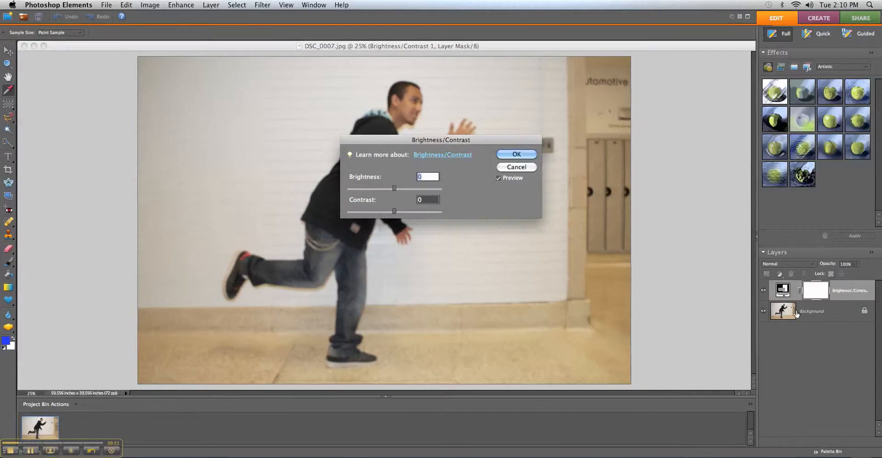
drag(453, 143, 522, 272)
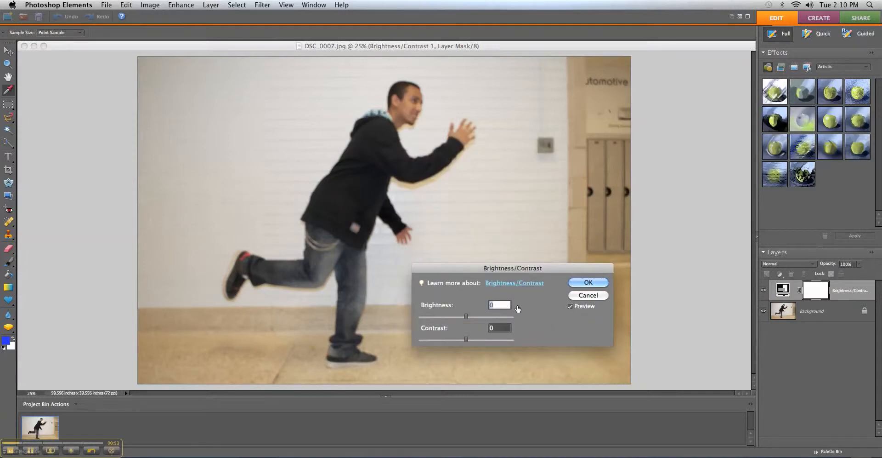
drag(471, 316, 476, 316)
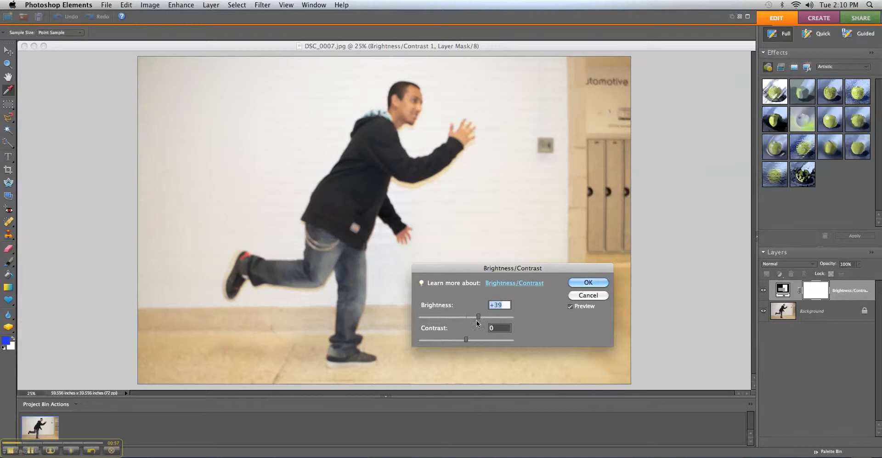
drag(466, 339, 481, 317)
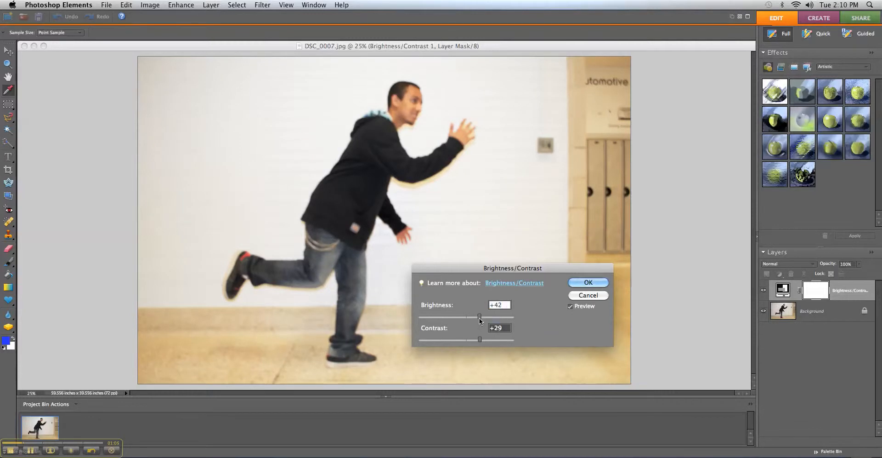
click(590, 283)
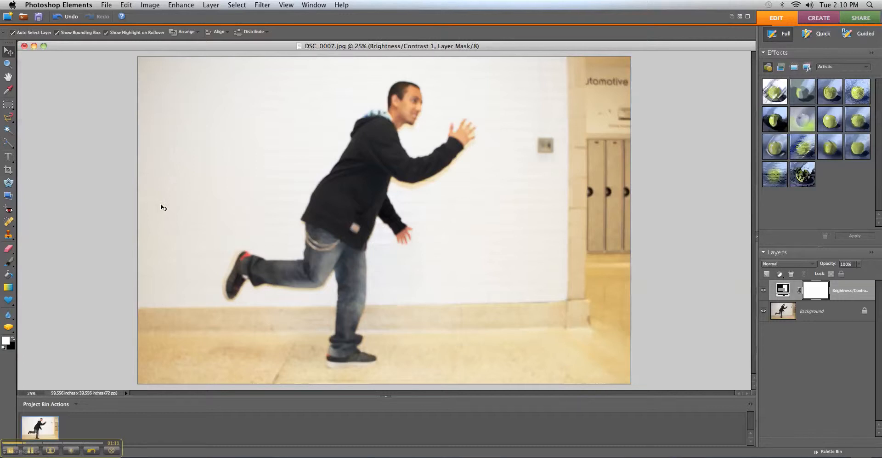
- Select the white wall behind the man's back with the Quick Selection tool and an enlarged brush
click(9, 141)
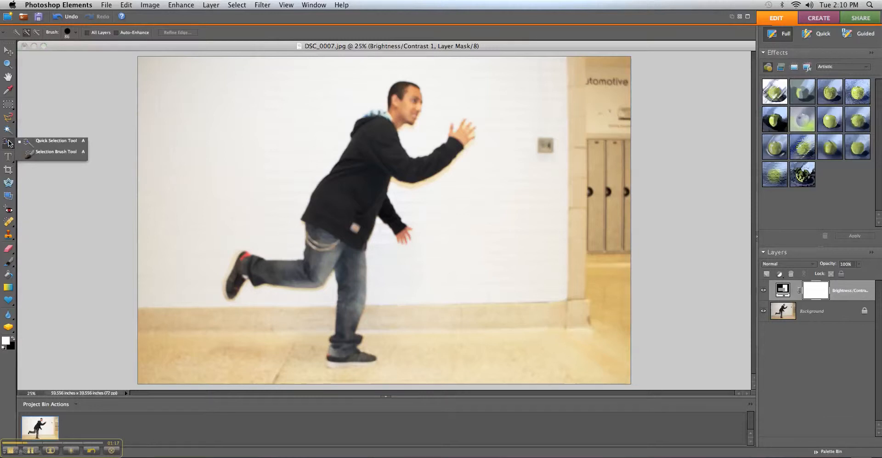
click(51, 141)
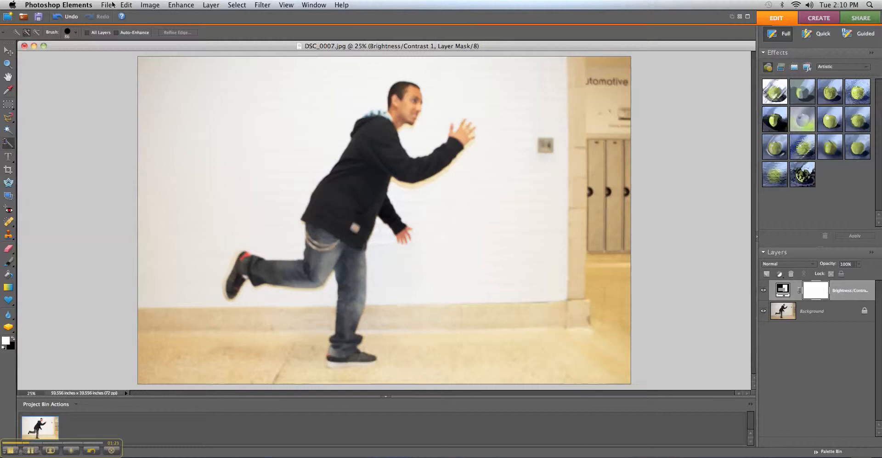
click(68, 33)
drag(64, 54, 96, 55)
click(241, 105)
drag(296, 136, 226, 169)
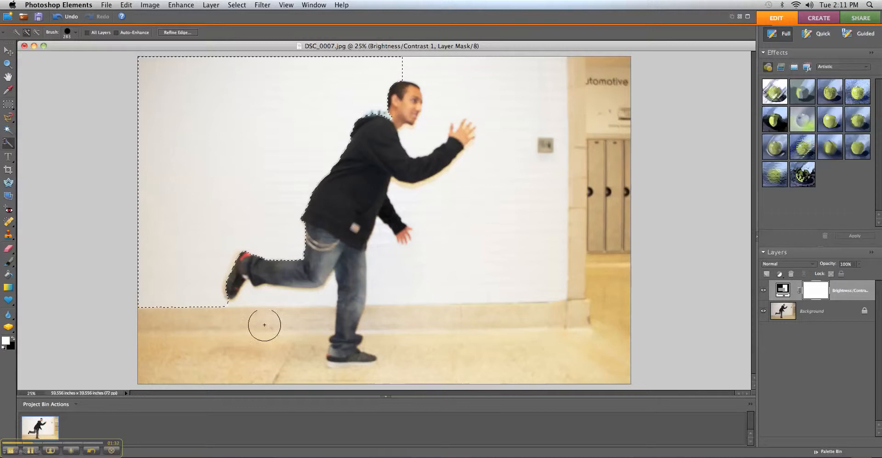
- Extend the selection over the floor and the wall and lockers in front of the man
drag(247, 305, 252, 312)
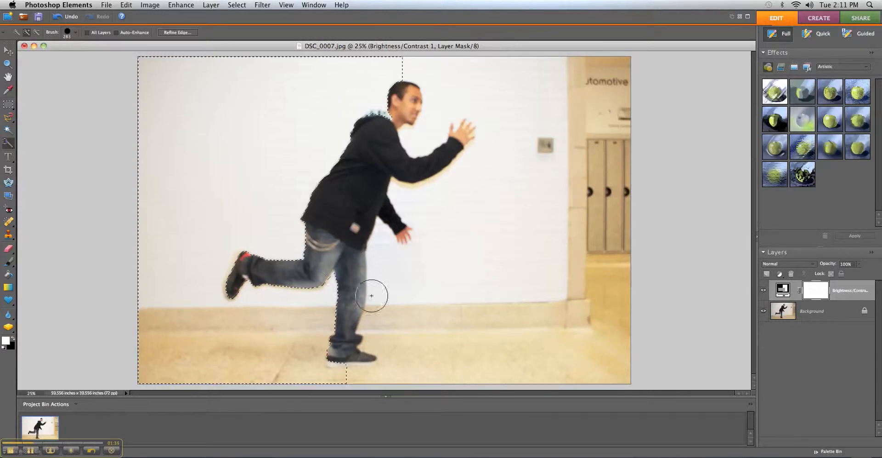
click(414, 289)
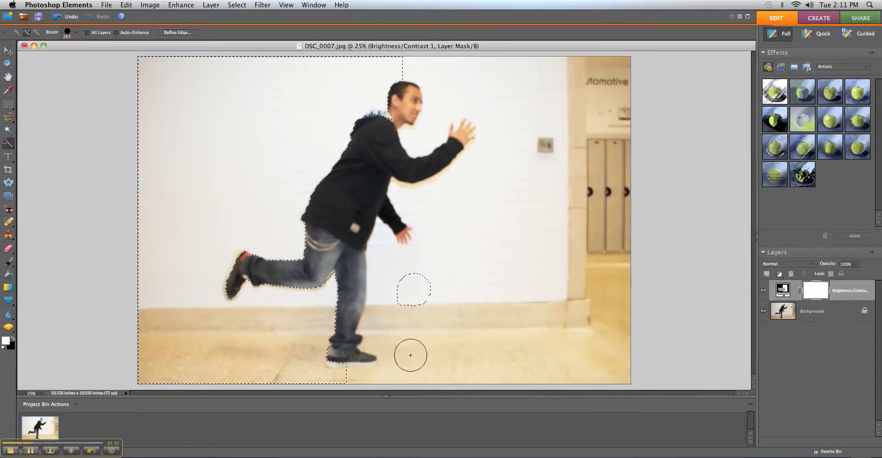
mouse_move(360, 382)
mouse_down()
mouse_move(428, 370)
mouse_move(437, 328)
mouse_up()
click(421, 207)
drag(467, 226, 479, 248)
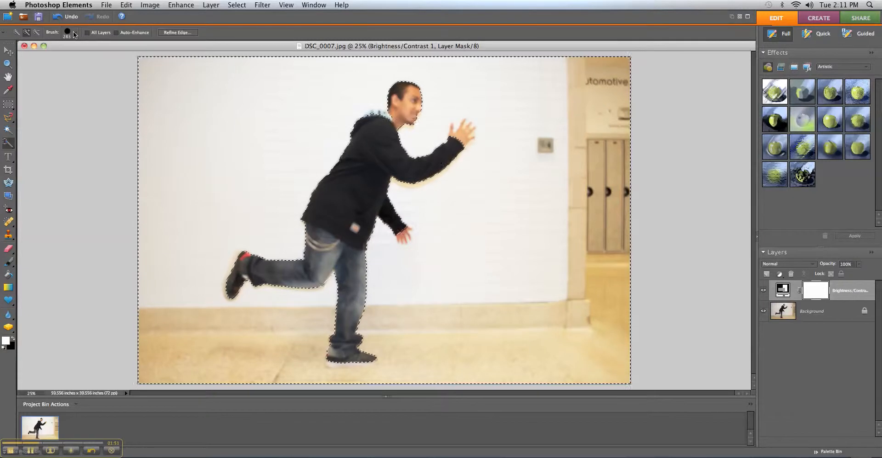
- Reduce the selection brush to about 90 px and subtract the man's hands and shoes from the background selection
click(68, 32)
mouse_move(87, 56)
mouse_down()
mouse_move(97, 57)
mouse_move(66, 57)
mouse_up()
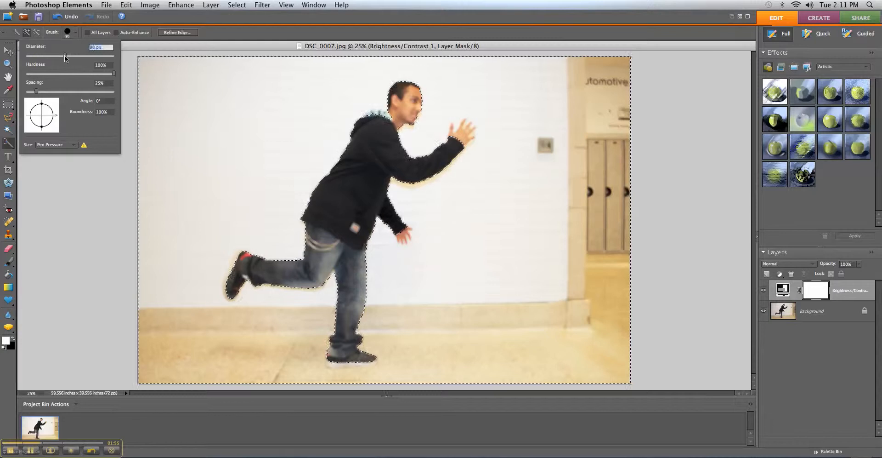
click(226, 94)
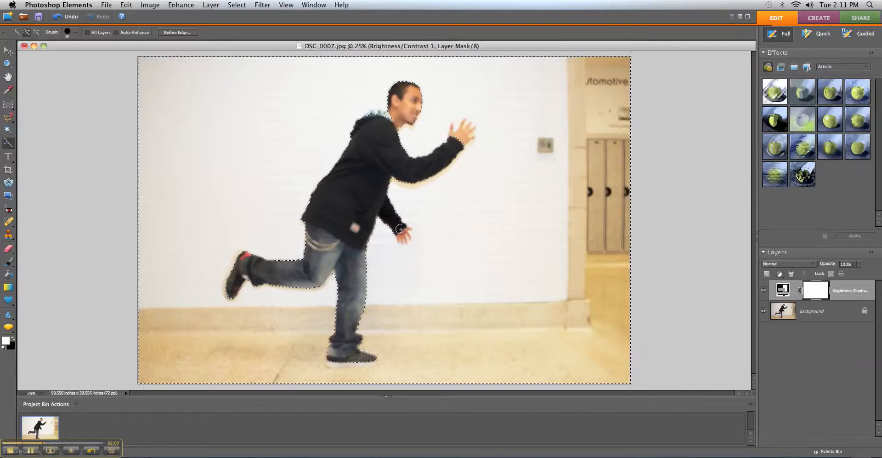
key(alt)
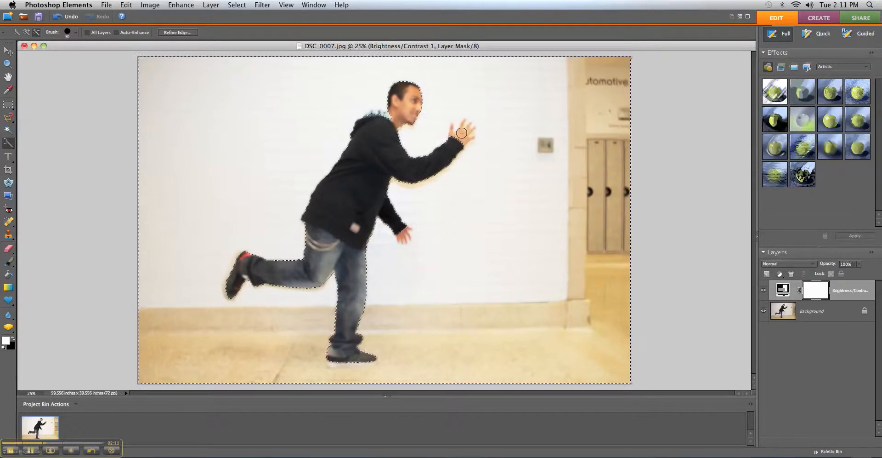
key(alt)
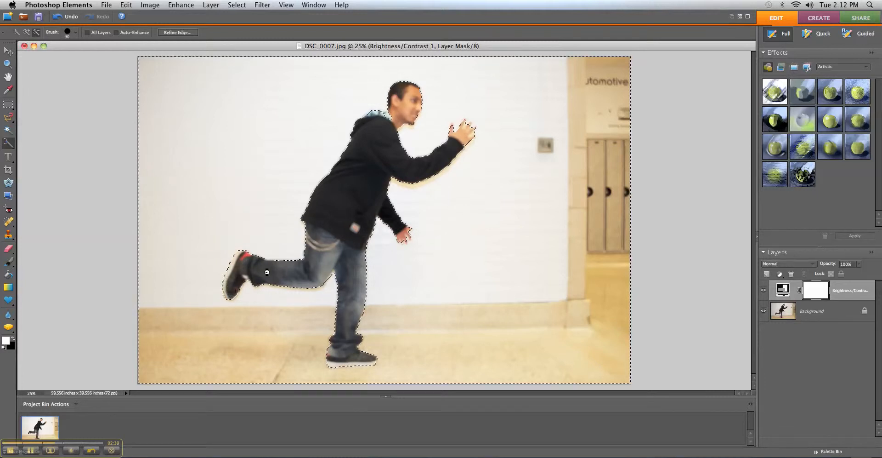
- Open Refine Edge for the selection and preview it with the red custom overlay, keeping the overlay's colour settings
click(237, 4)
click(267, 98)
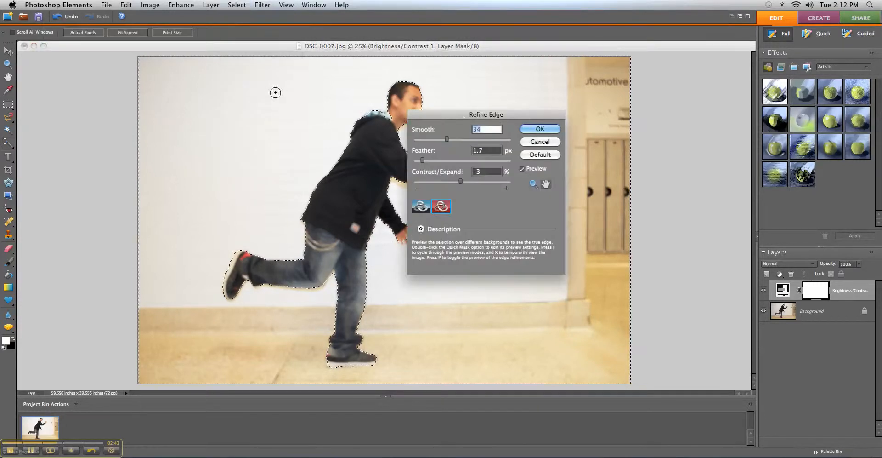
click(438, 205)
drag(464, 117, 569, 137)
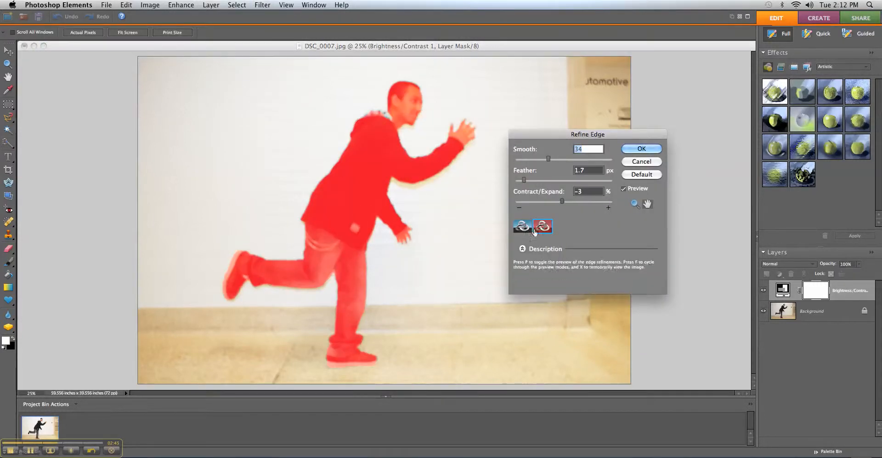
double_click(540, 229)
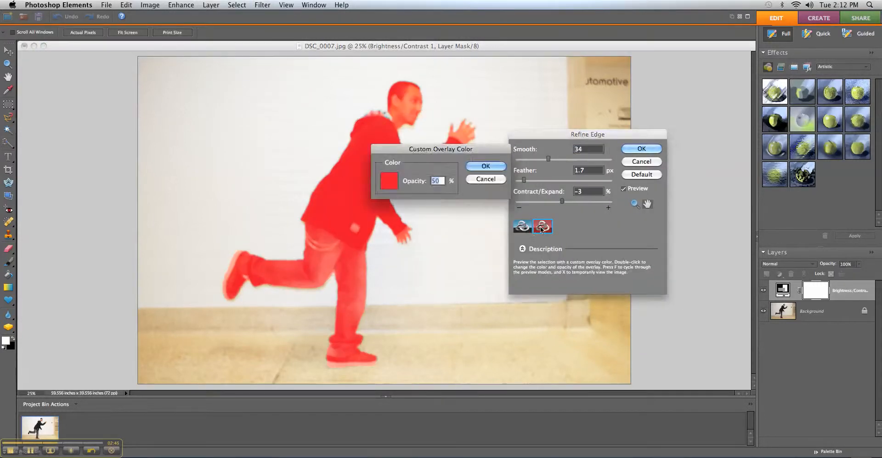
click(490, 181)
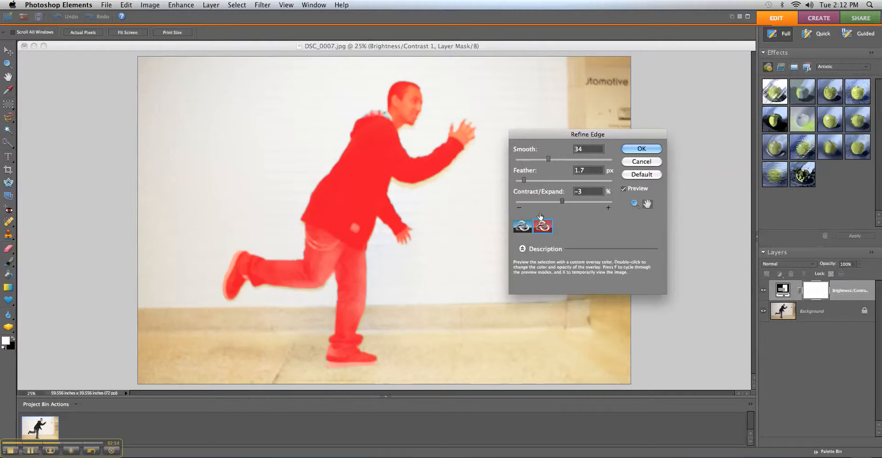
- Refine the selection edge with Smooth 36, Feather 1.9 px and Contract/Expand 0%, comparing both preview modes before applying
drag(524, 178, 551, 161)
drag(562, 202, 564, 202)
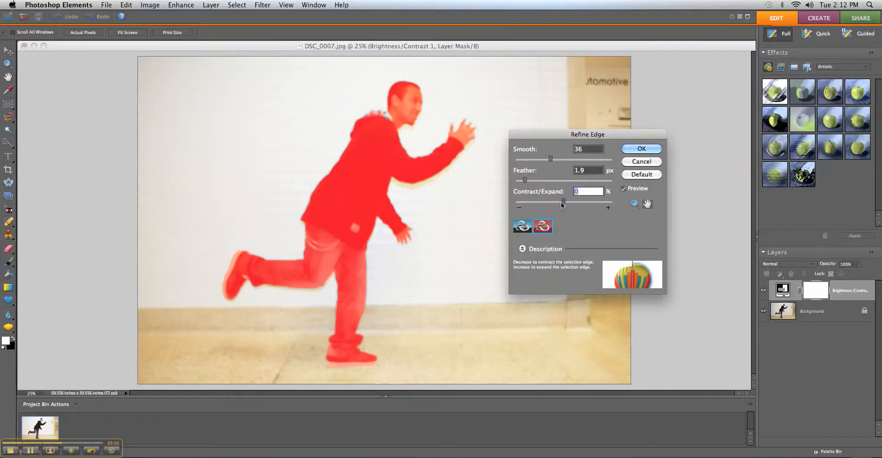
click(523, 226)
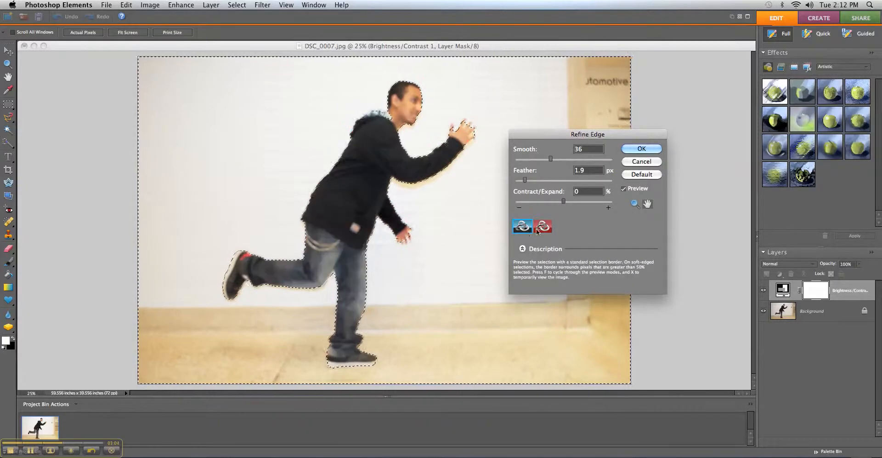
click(542, 227)
click(629, 151)
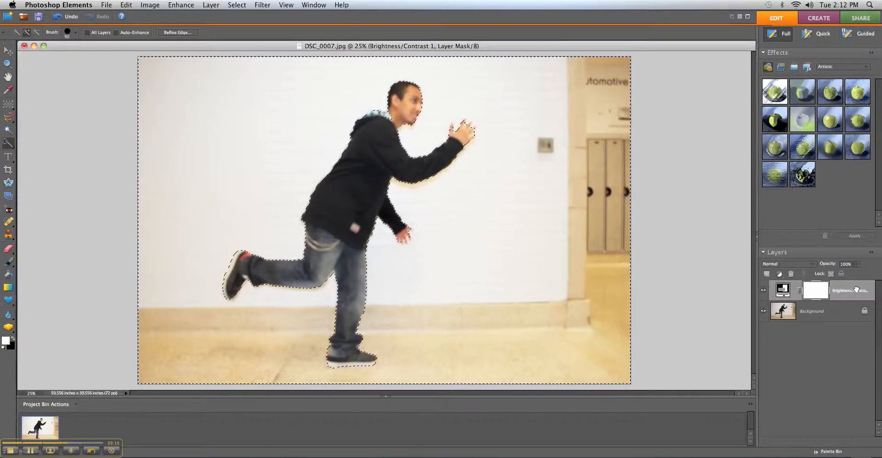
- Delete the Brightness/Contrast adjustment layer and convert the locked Background into the regular layer Layer 0
click(792, 274)
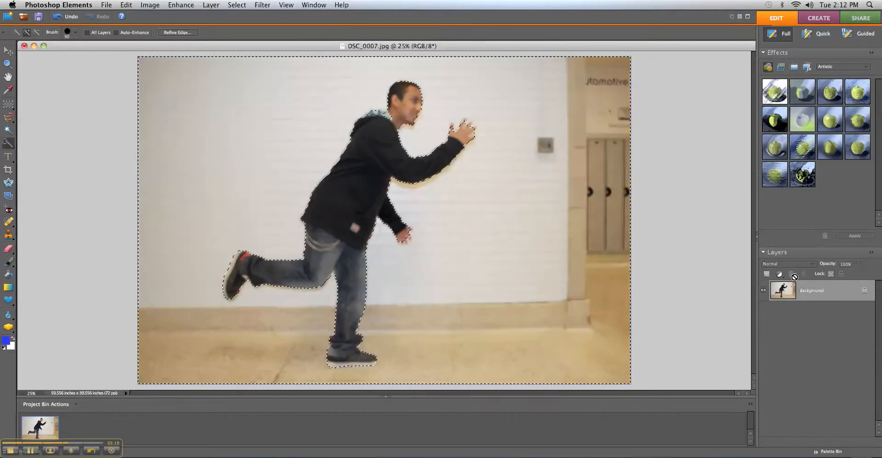
double_click(868, 294)
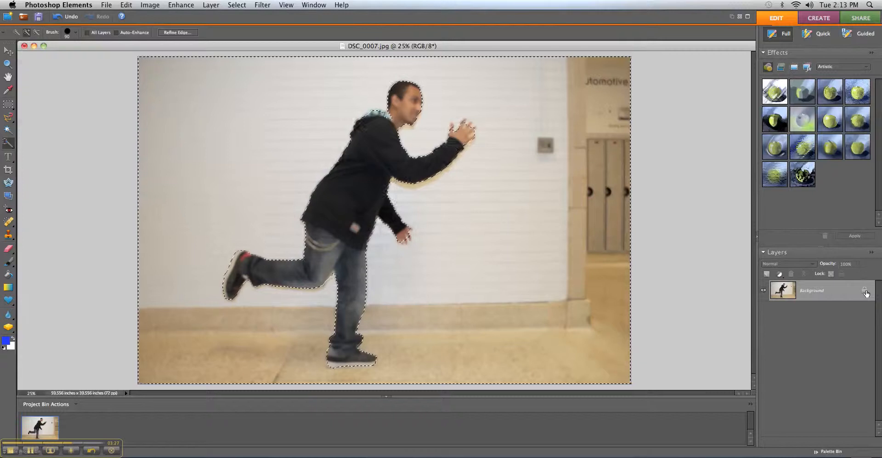
click(522, 165)
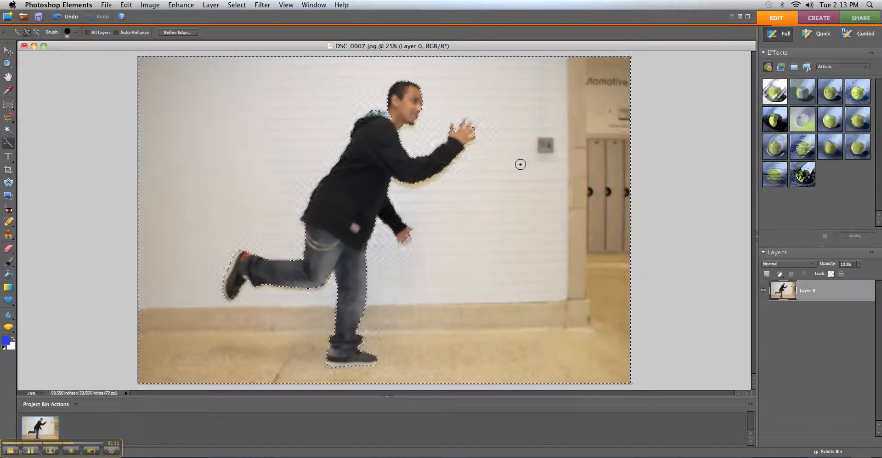
- Delete the selected background around the man, clear the selection and switch to the Move tool
key(Delete)
key(super+d)
key(v)
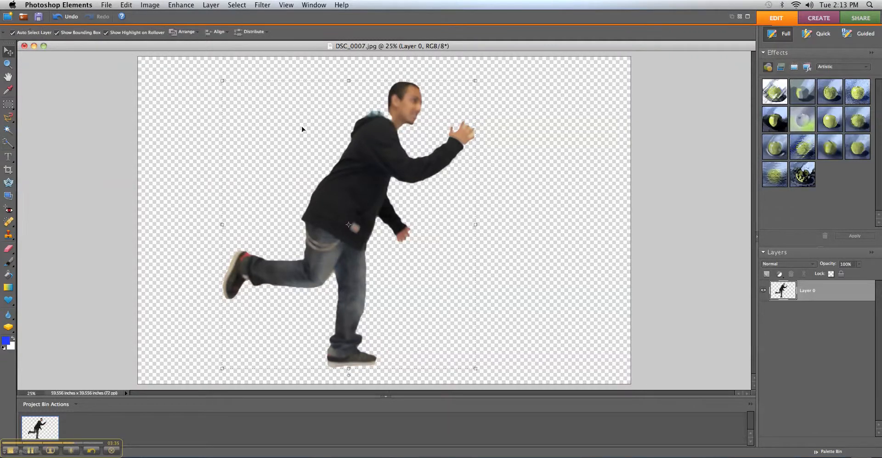
- Scale the cut-out man proportionally to 73.6% and move him to the left half of the canvas
drag(383, 172, 508, 197)
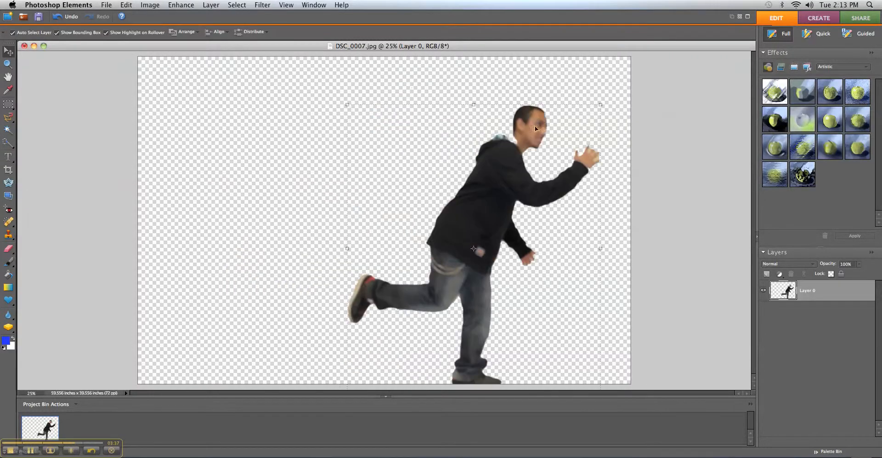
drag(348, 107, 413, 180)
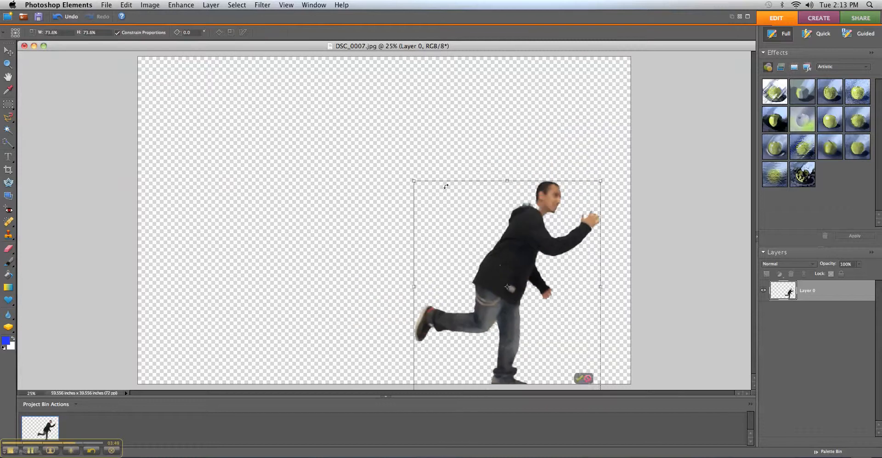
drag(539, 274, 547, 177)
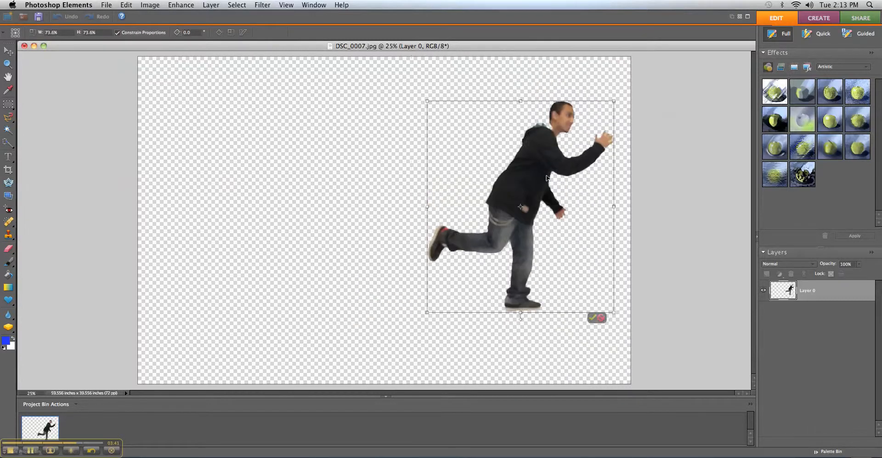
click(593, 319)
drag(520, 177, 283, 181)
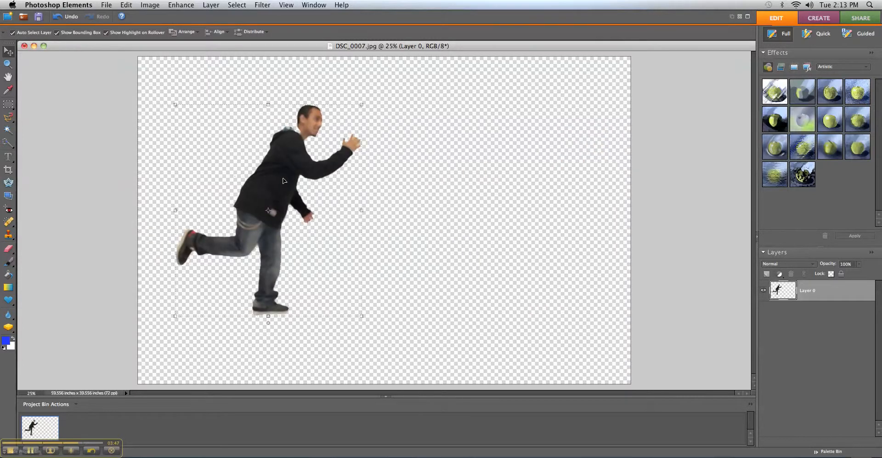